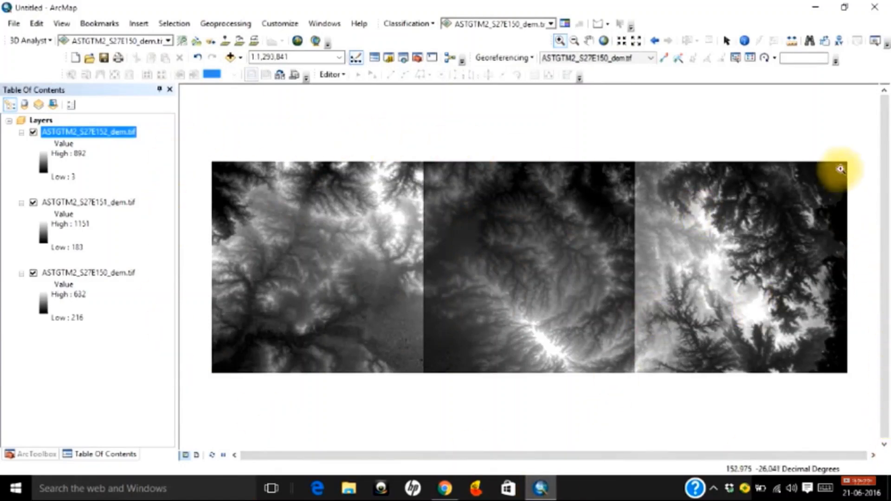
pyautogui.click(33, 273)
pyautogui.click(34, 203)
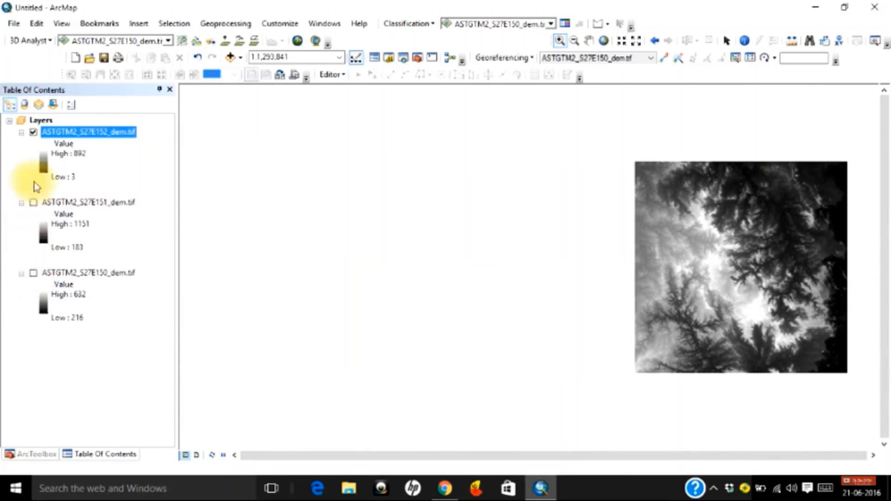
pyautogui.click(34, 133)
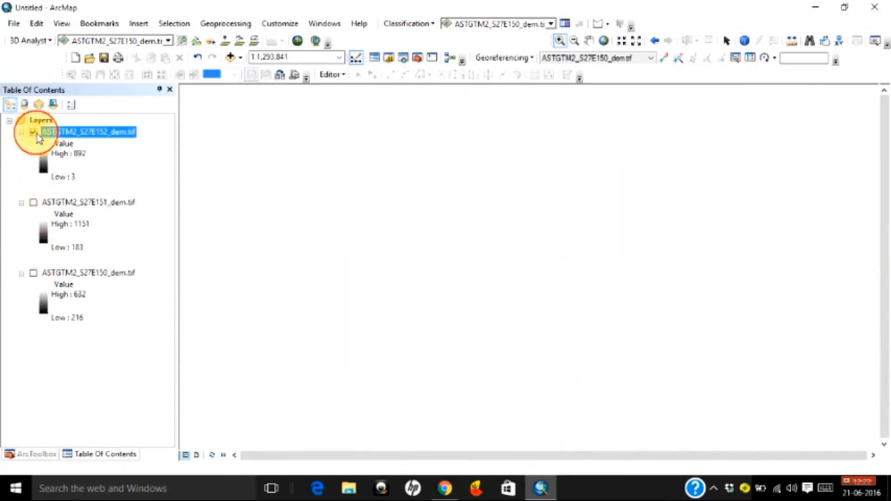
pyautogui.click(34, 133)
pyautogui.click(33, 204)
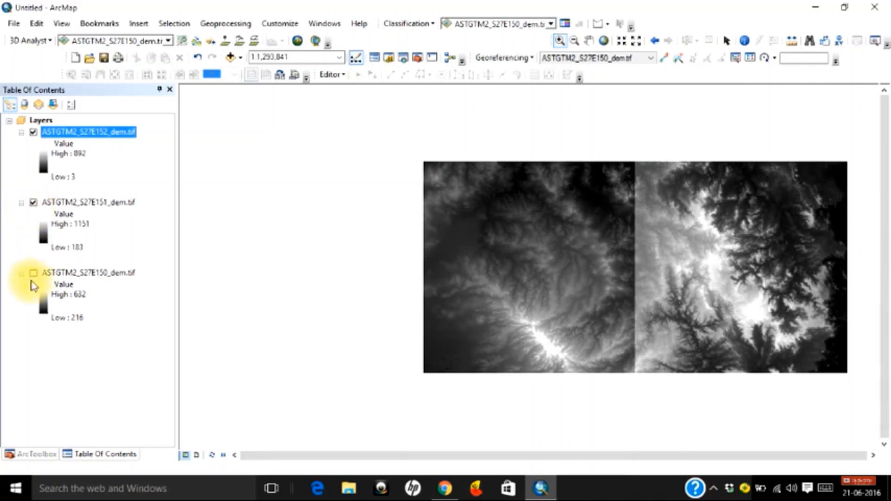
pyautogui.click(33, 273)
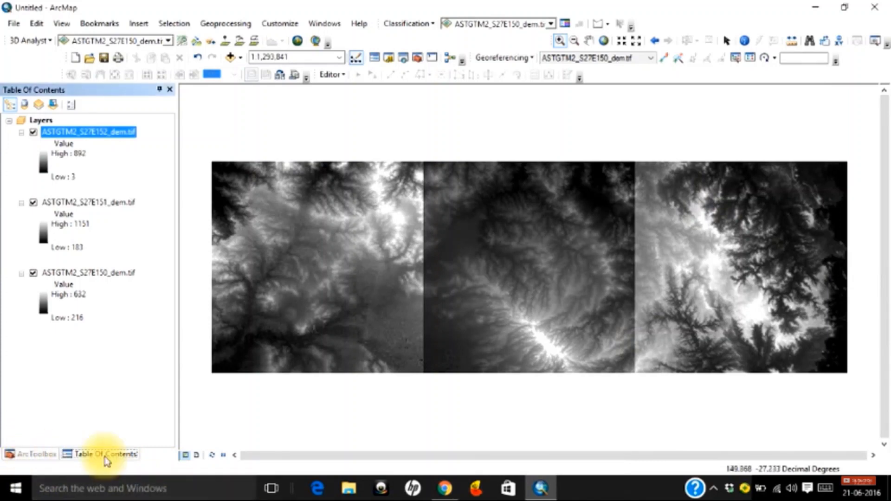
# Open the Mosaic tool under ArcToolbox's Data Management Tools > Raster > Raster Dataset
pyautogui.click(35, 457)
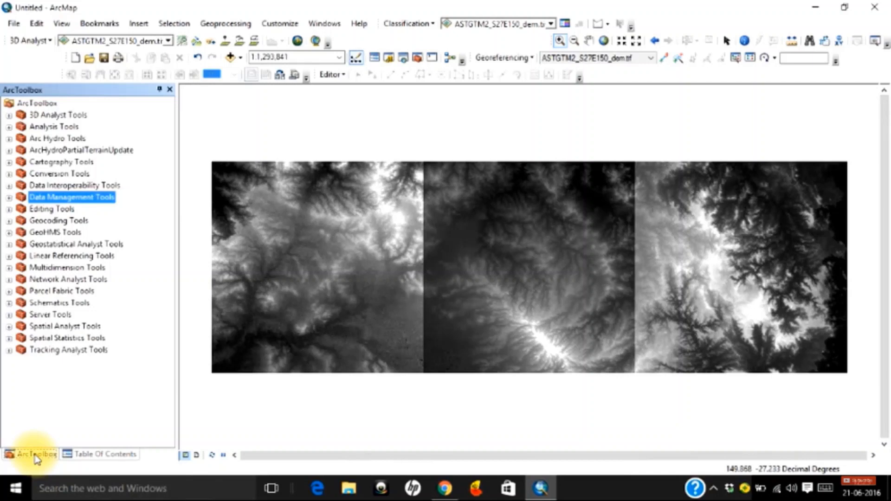
pyautogui.doubleClick(48, 199)
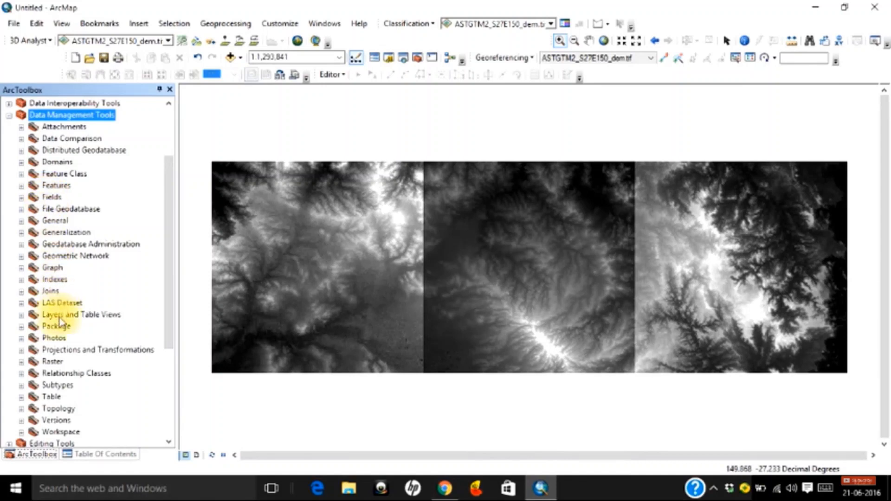
pyautogui.doubleClick(54, 361)
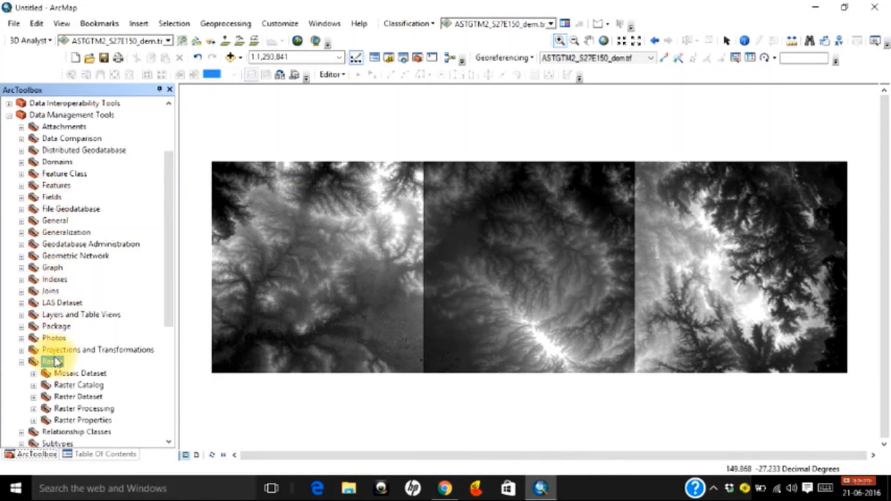
pyautogui.doubleClick(59, 398)
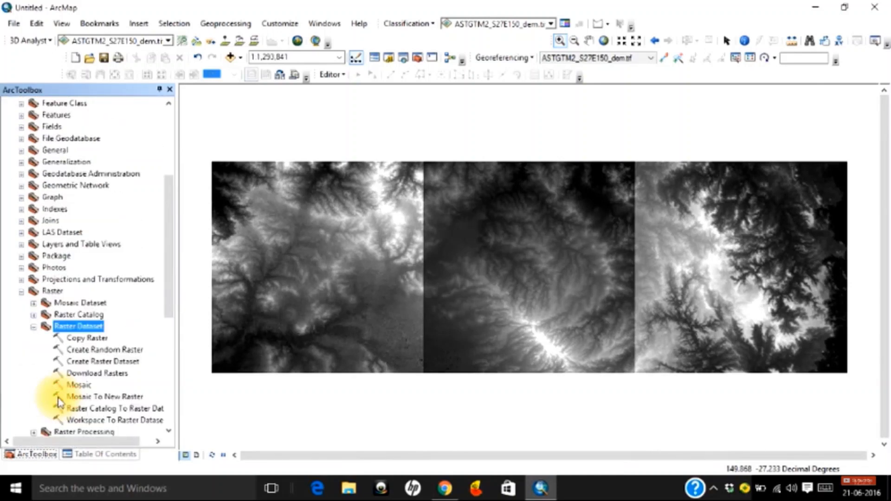
pyautogui.doubleClick(79, 385)
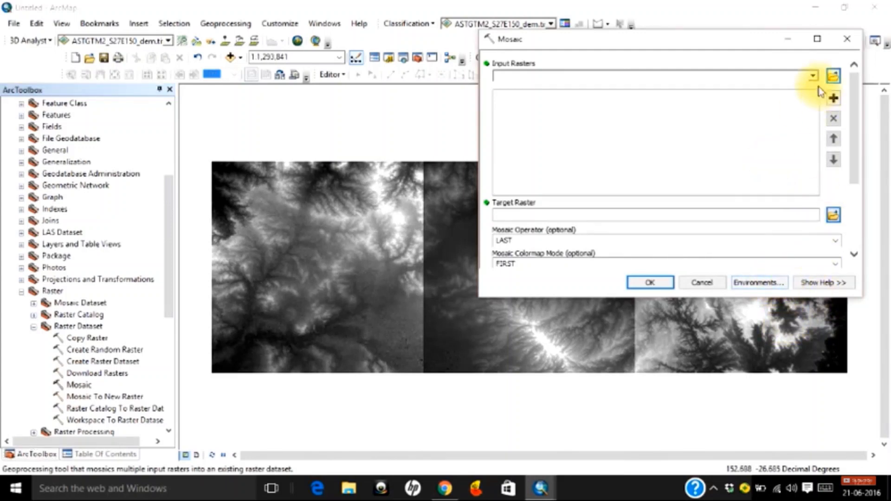
# Add the S27E152, S27E151 and S27E150 DEM tiles as Mosaic input rasters
pyautogui.click(813, 75)
pyautogui.click(577, 90)
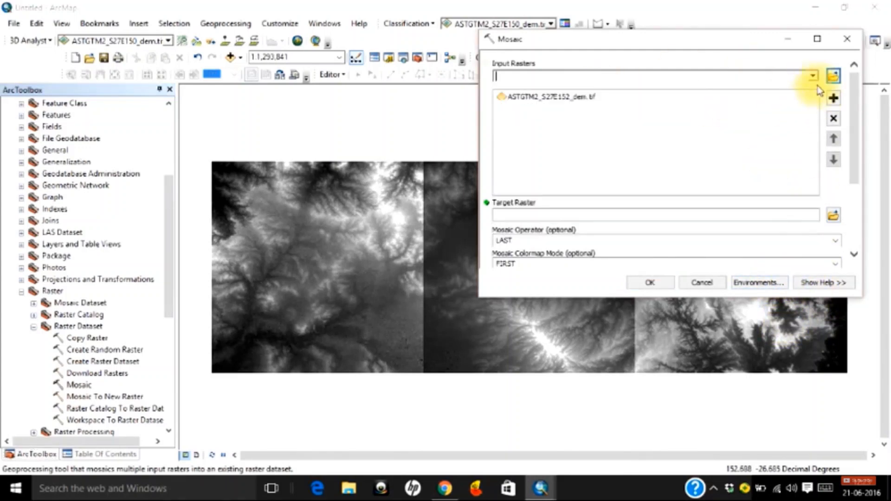
pyautogui.click(812, 75)
pyautogui.click(578, 101)
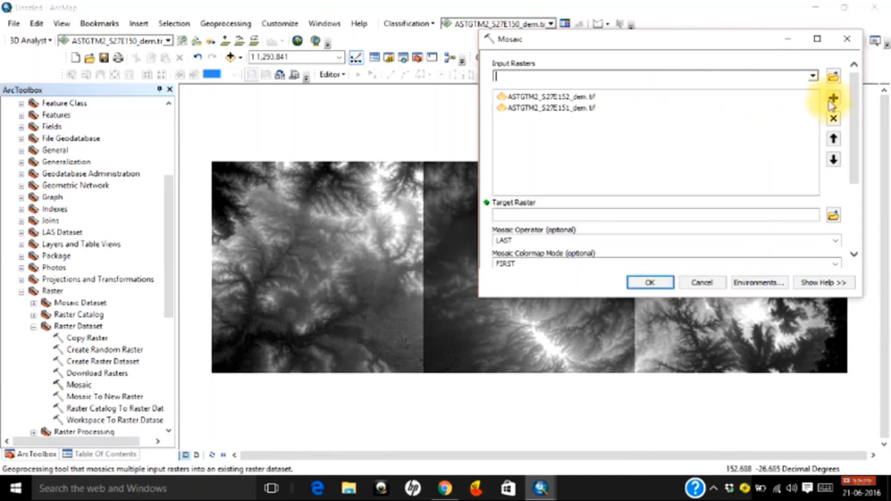
pyautogui.click(812, 75)
pyautogui.click(578, 113)
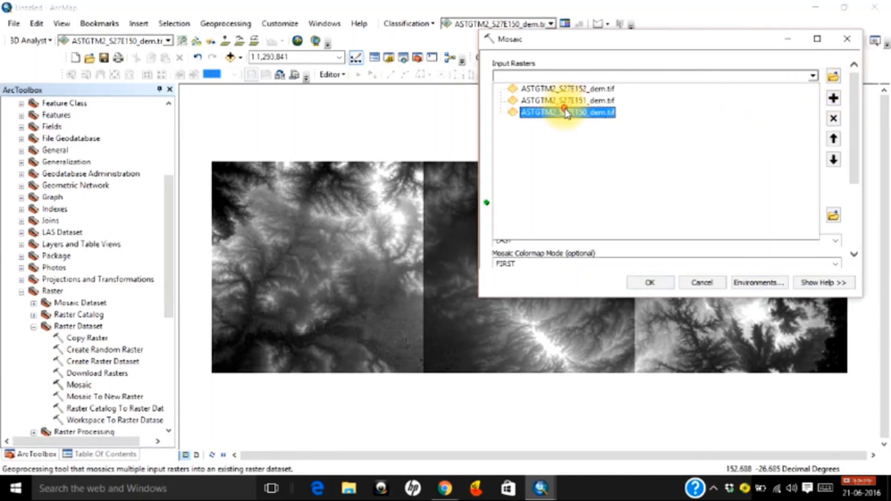
pyautogui.click(566, 113)
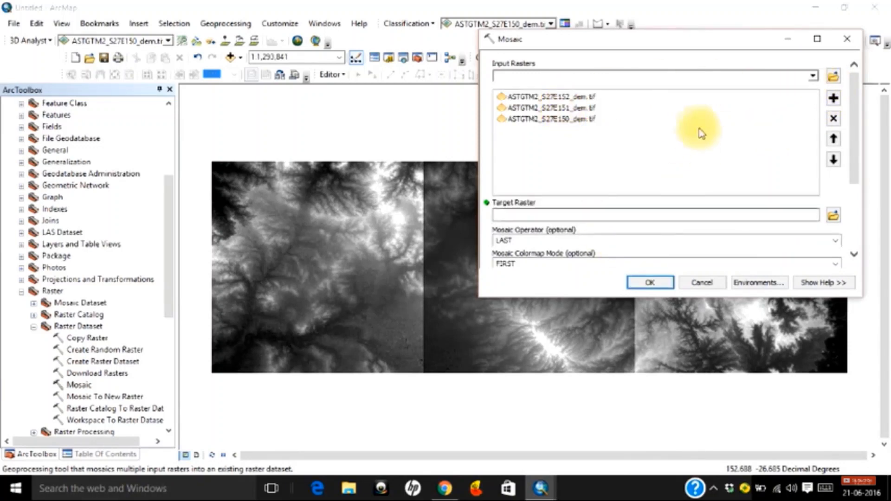
pyautogui.moveTo(699, 39)
pyautogui.mouseDown()
pyautogui.moveTo(465, 153)
pyautogui.moveTo(705, 106)
pyautogui.mouseUp()
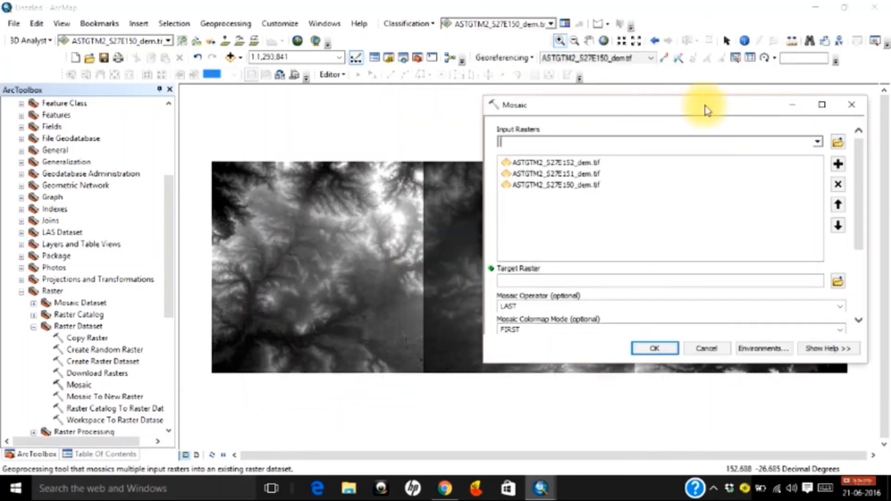
pyautogui.click(661, 282)
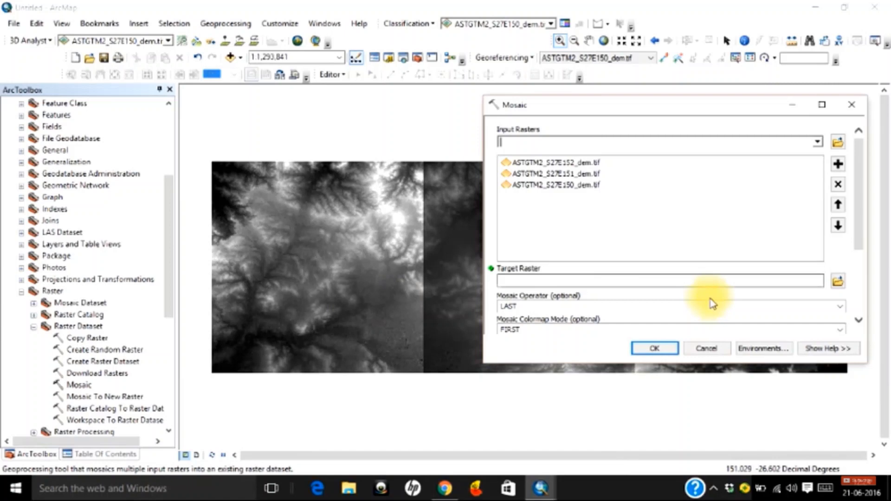
# Set ASTGTM2_S27E152_dem.tif as the target raster and run Mosaic
pyautogui.click(837, 281)
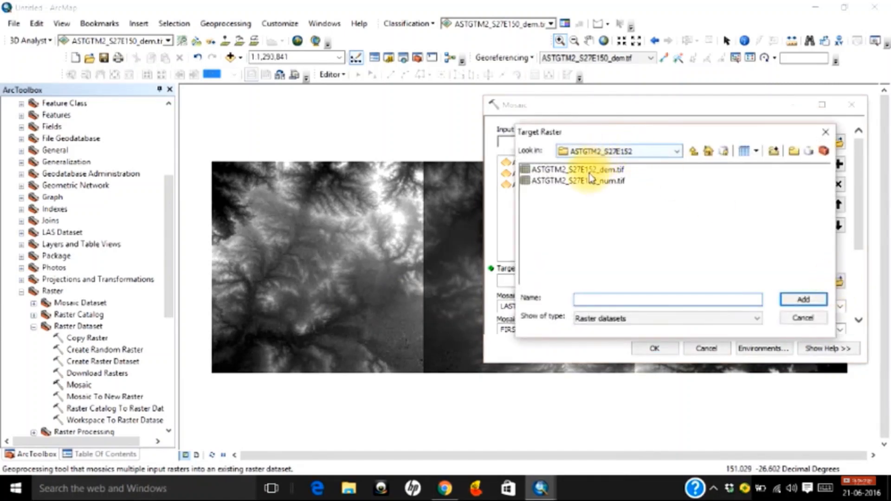
pyautogui.click(577, 170)
pyautogui.click(803, 300)
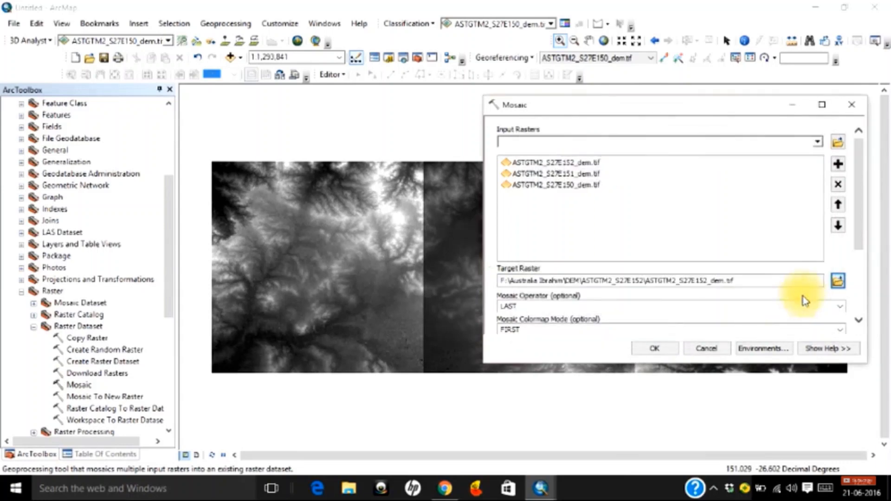
pyautogui.click(654, 348)
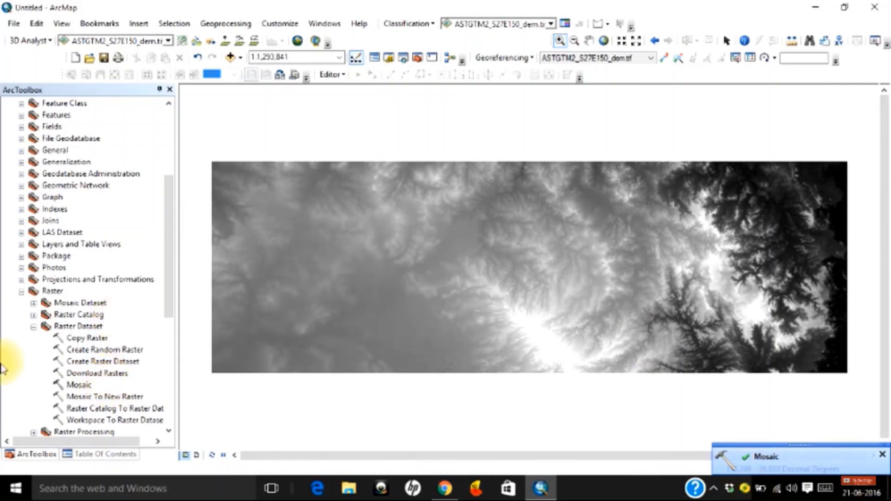
# Toggle the mosaicked layer and the other DEM layers in the Table Of Contents to compare them
pyautogui.click(88, 453)
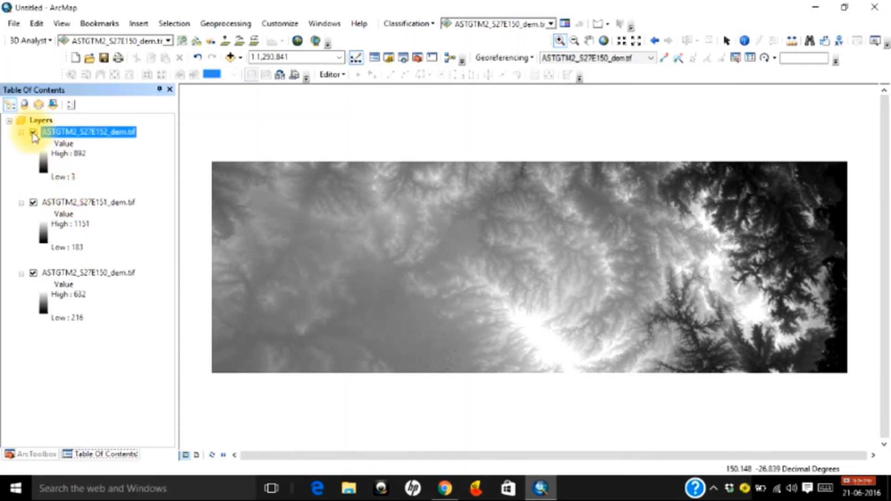
pyautogui.click(33, 132)
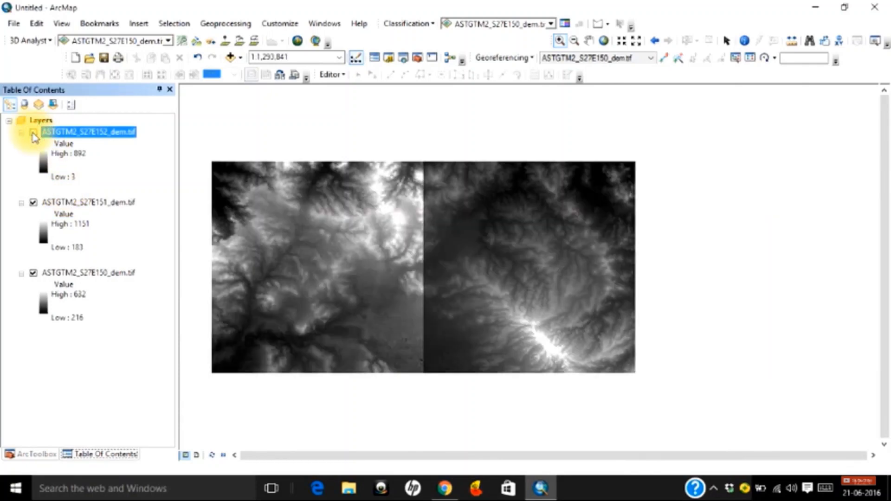
pyautogui.click(33, 133)
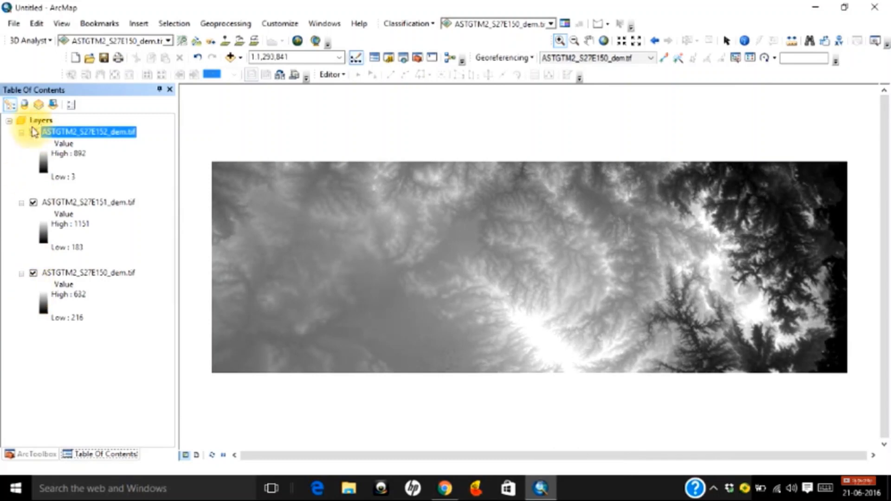
pyautogui.click(33, 132)
pyautogui.click(33, 202)
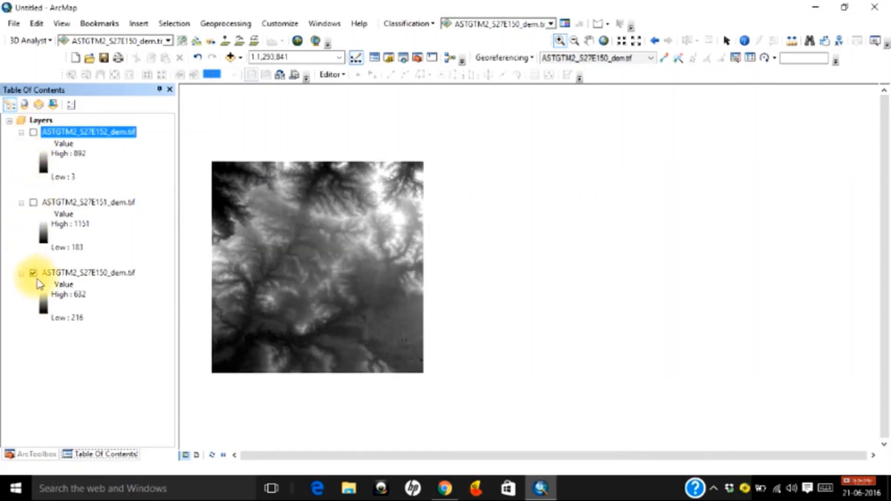
pyautogui.click(33, 273)
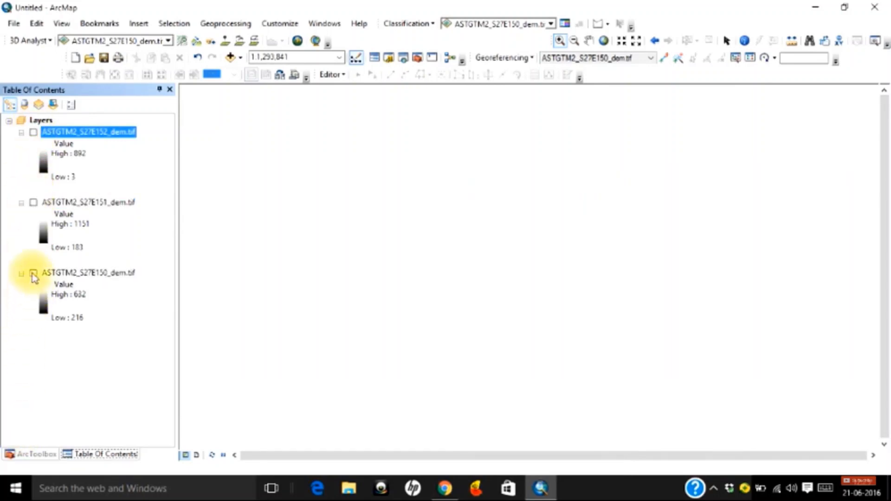
pyautogui.click(32, 274)
pyautogui.click(33, 273)
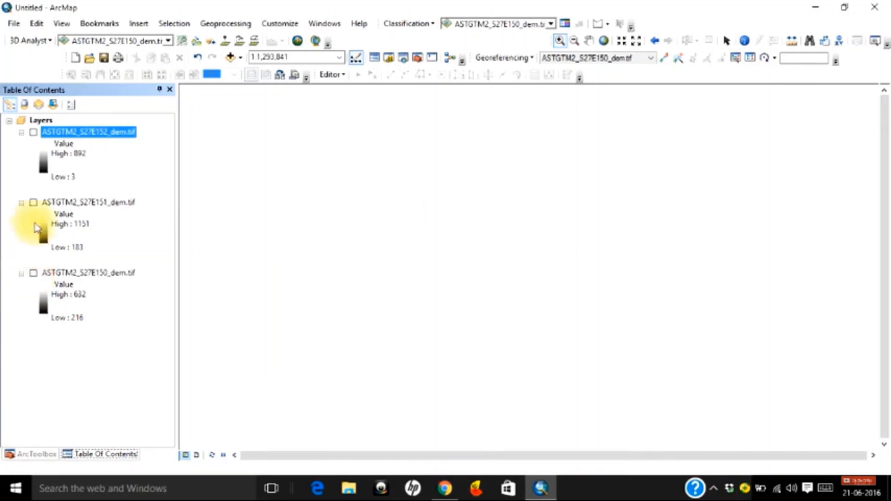
# View the right and left tiles individually, then leave only ASTGTM2_S27E152_dem.tif visible
pyautogui.click(33, 203)
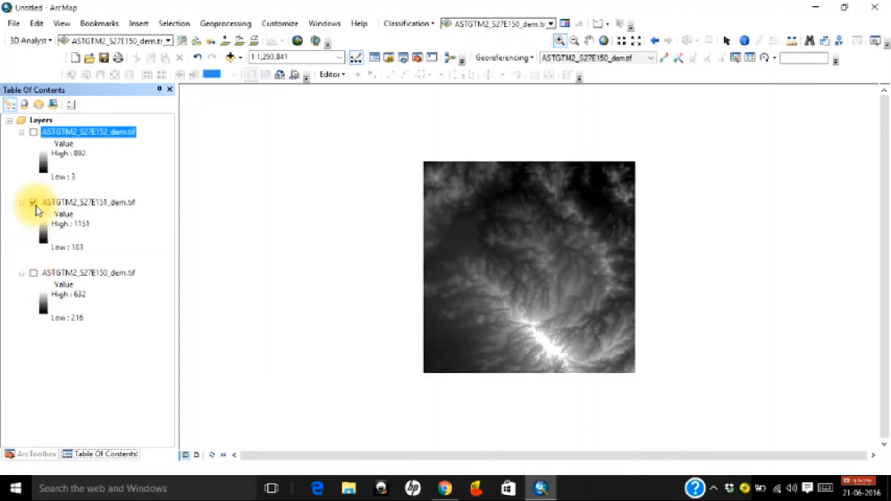
pyautogui.click(33, 274)
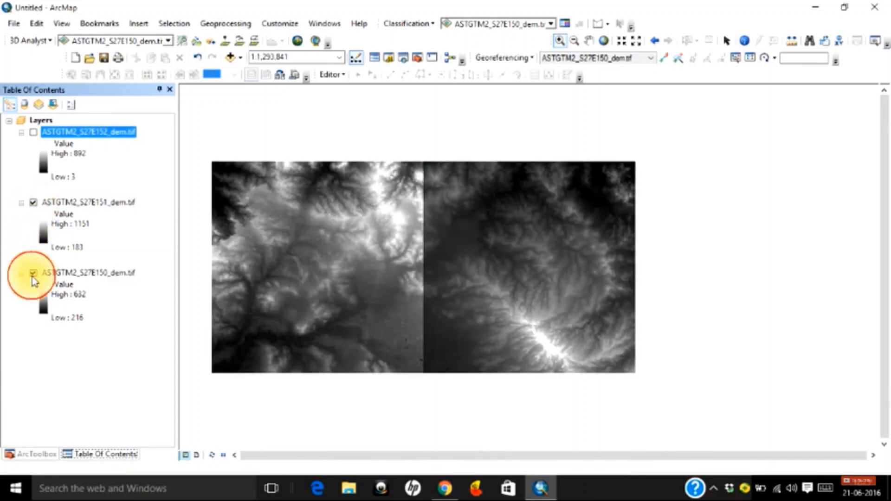
pyautogui.click(32, 273)
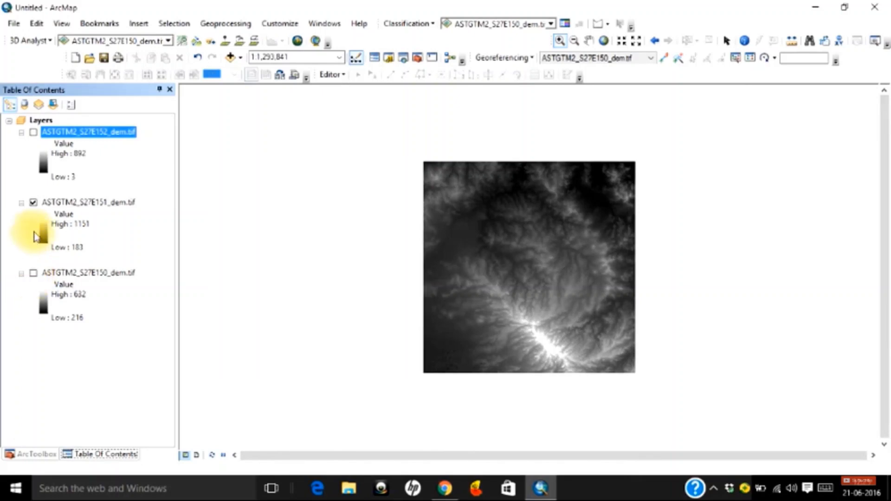
pyautogui.click(34, 203)
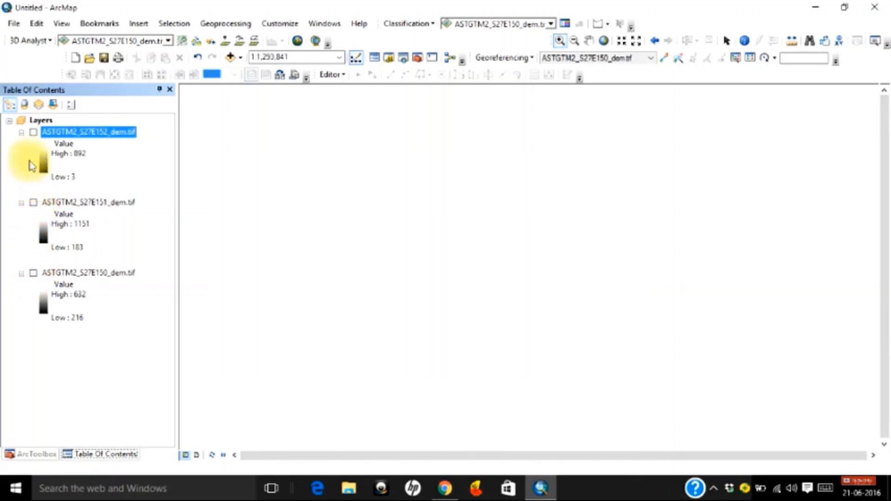
pyautogui.click(32, 133)
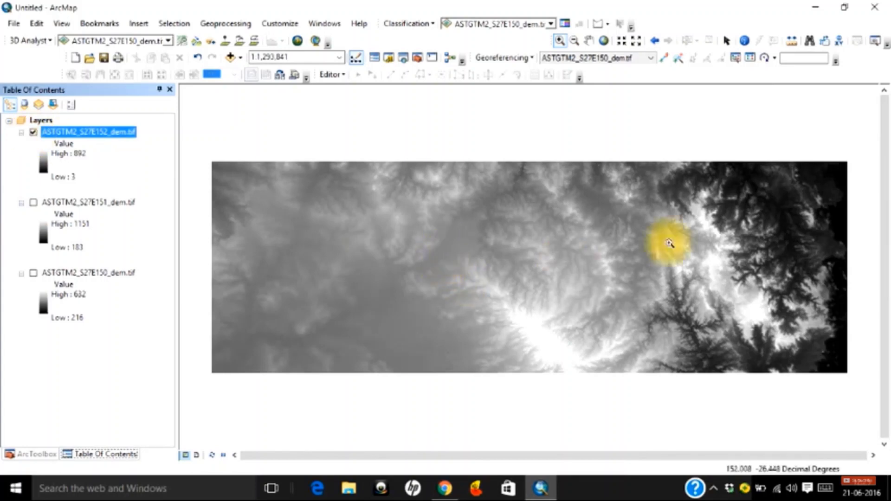
pyautogui.click(560, 40)
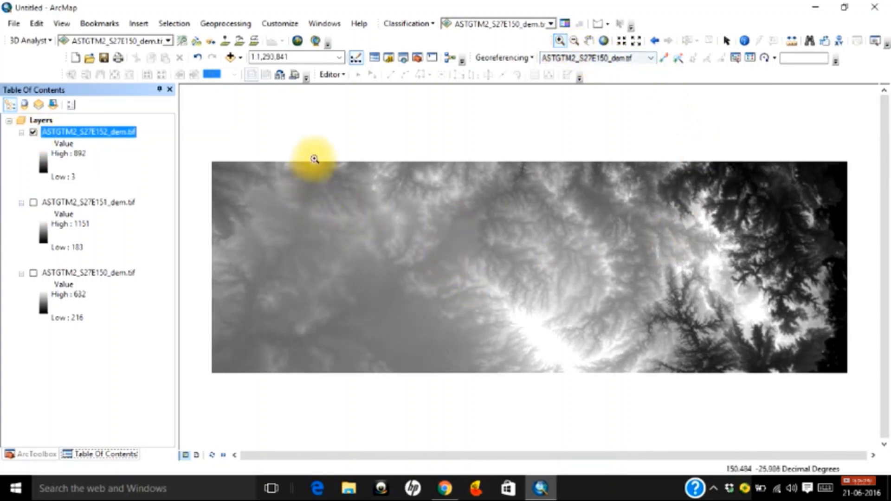
pyautogui.moveTo(316, 157); pyautogui.dragTo(607, 399)
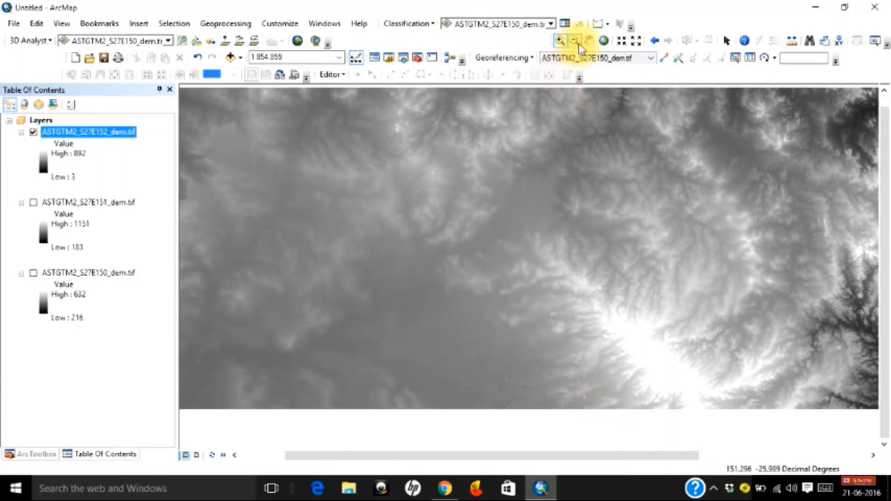
pyautogui.click(587, 42)
pyautogui.click(558, 222)
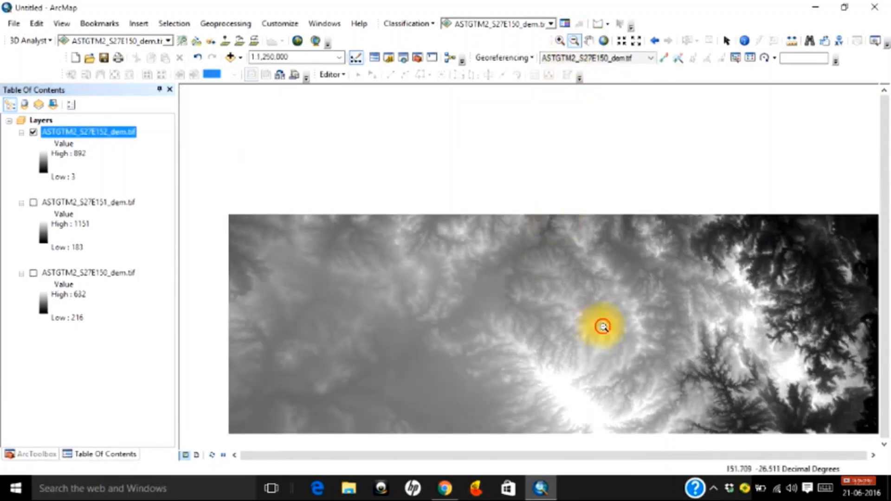
pyautogui.click(601, 325)
pyautogui.click(561, 41)
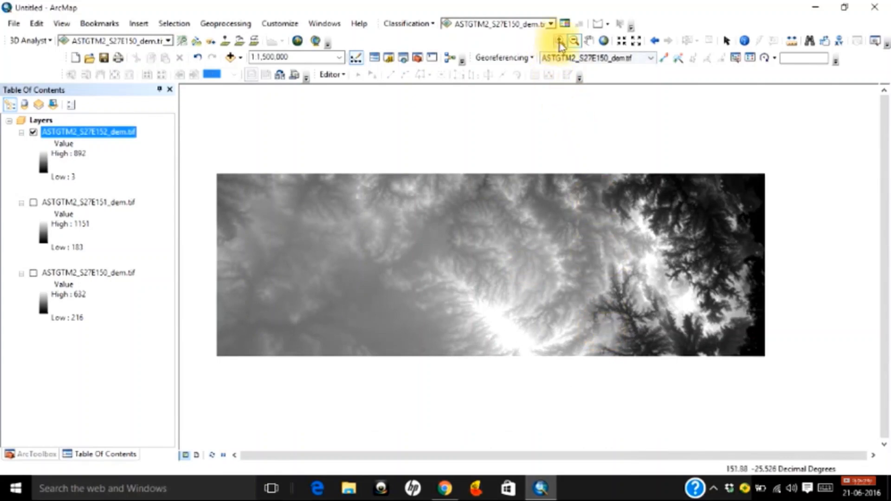
pyautogui.moveTo(216, 157); pyautogui.dragTo(824, 379)
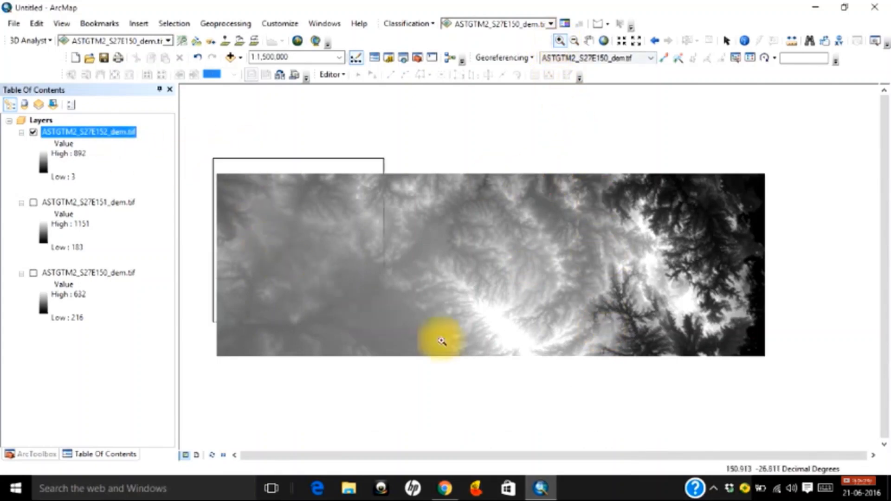